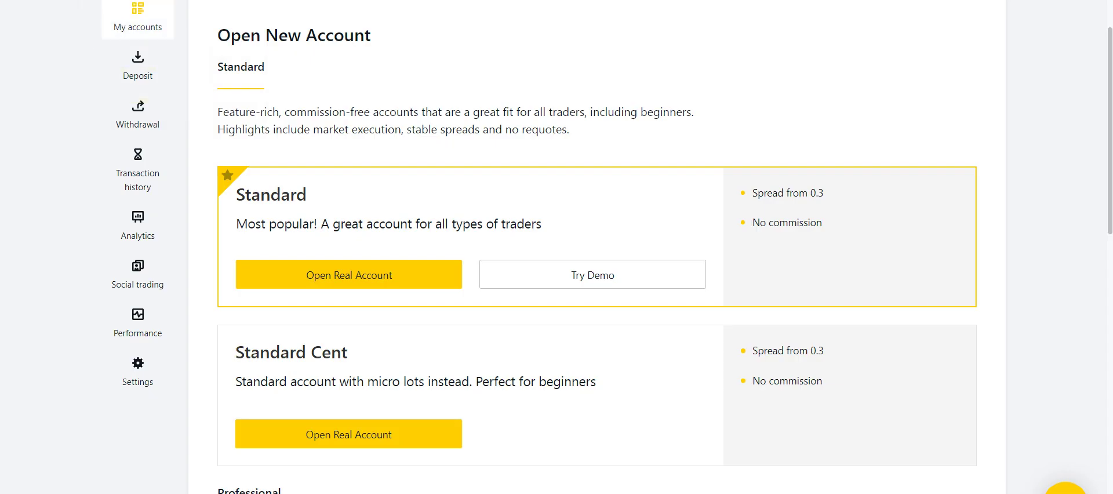
Scroll through the Standard, Standard Cent and Professional account types on Exness's Open New Account page.
{"action": "scroll", "coordinate": [557, 247], "scroll_direction": "up", "scroll_amount": 1}
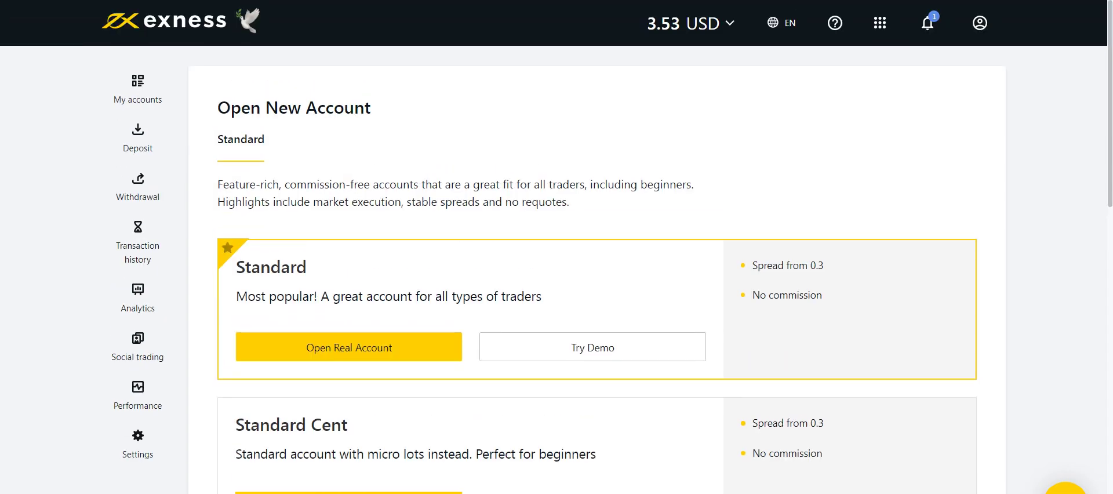
{"action": "scroll", "coordinate": [557, 247], "scroll_direction": "down", "scroll_amount": 1}
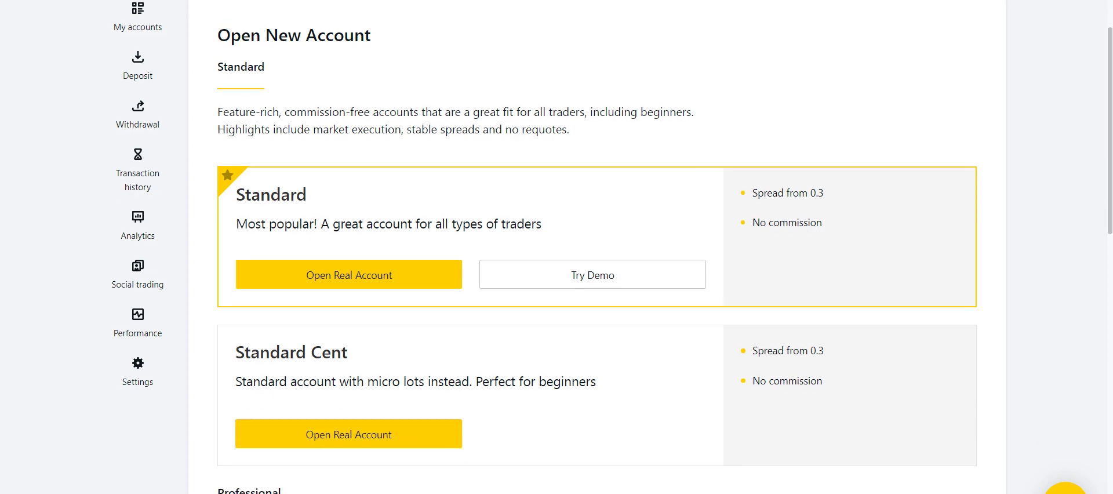
{"action": "scroll", "coordinate": [556, 247], "scroll_direction": "down", "scroll_amount": 7}
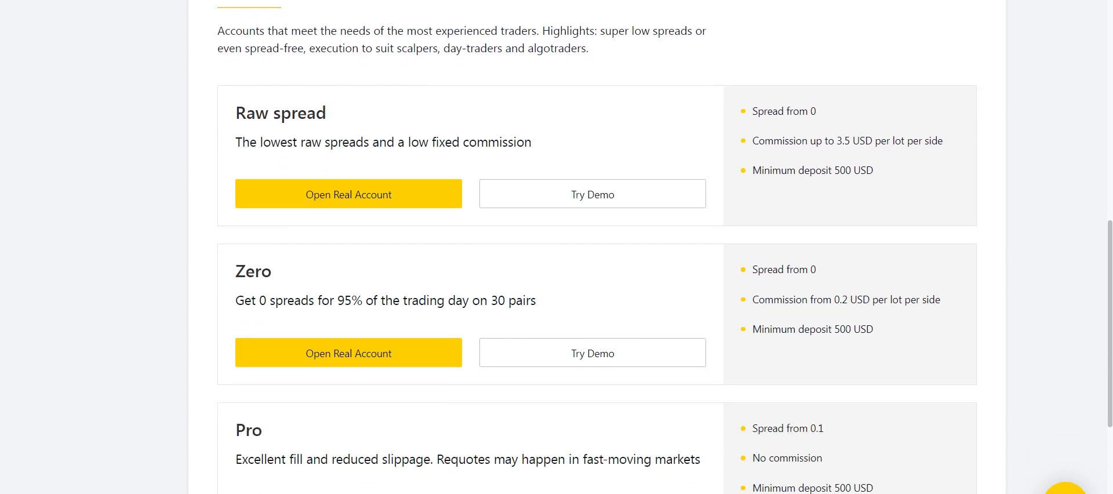
{"action": "scroll", "coordinate": [557, 247], "scroll_direction": "down", "scroll_amount": 1}
{"action": "scroll", "coordinate": [557, 247], "scroll_direction": "up", "scroll_amount": 5}
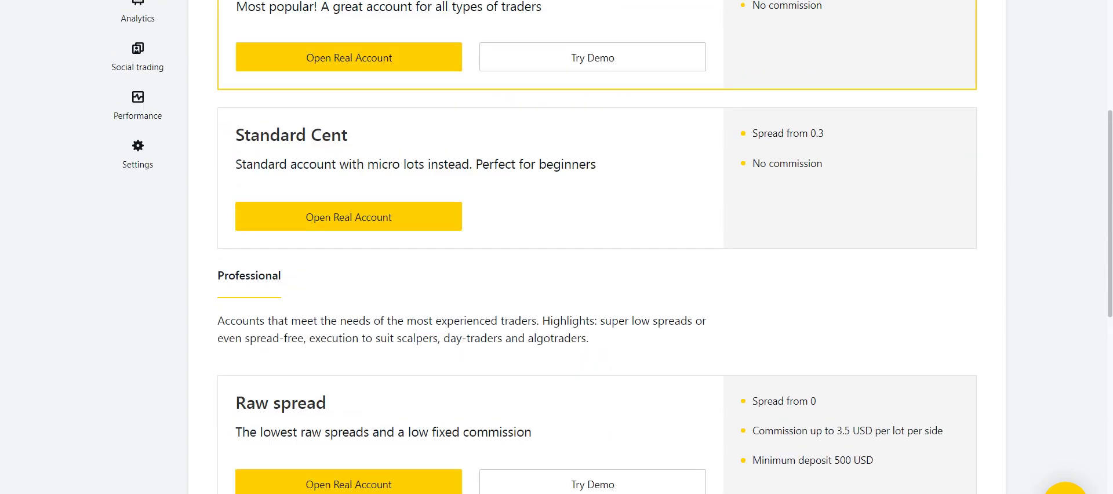
{"action": "scroll", "coordinate": [348, 290], "scroll_direction": "up", "scroll_amount": 1}
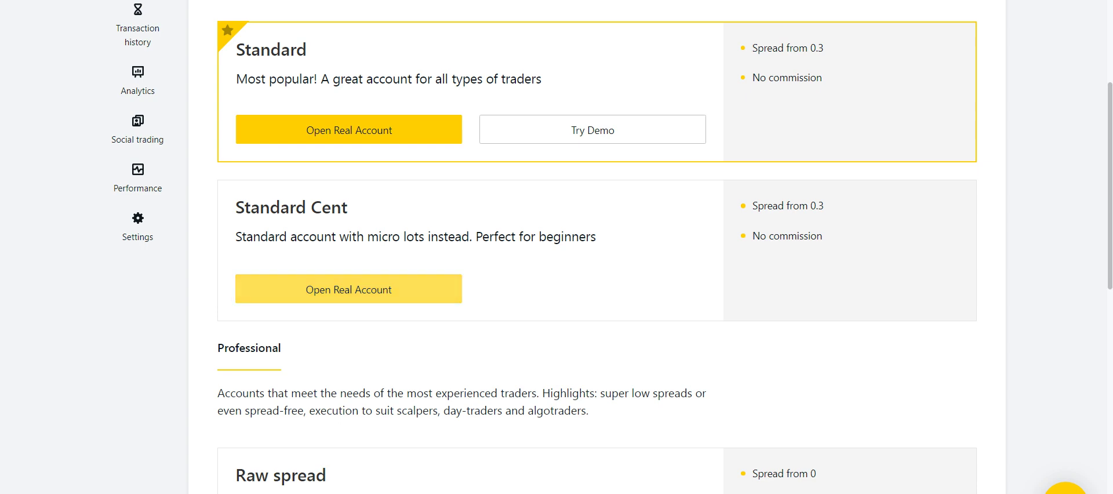
{"action": "scroll", "coordinate": [348, 290], "scroll_direction": "up", "scroll_amount": 2}
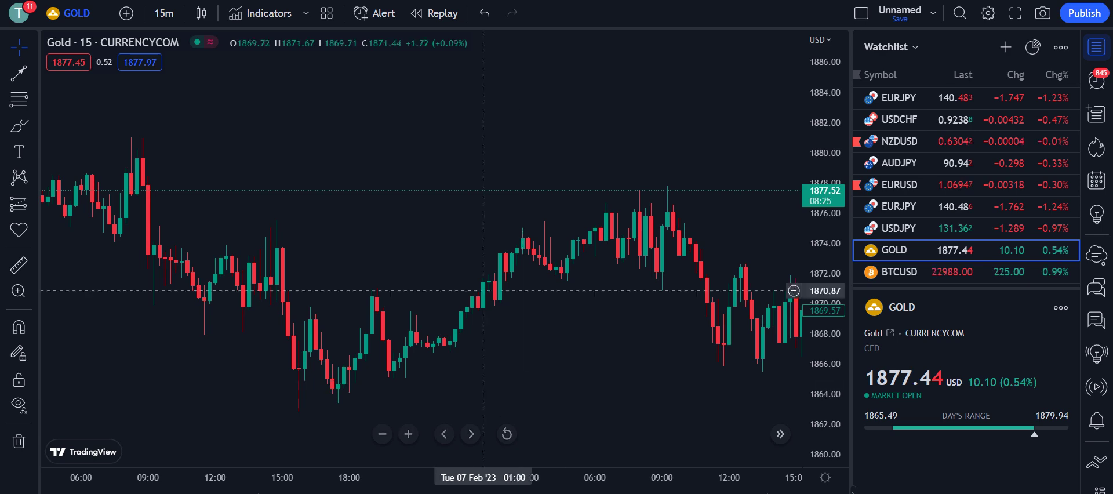
Search indicators for 'machine learning' and add Machine Learning: Lorentzian Classification to the GOLD chart.
{"action": "left_click", "coordinate": [261, 13]}
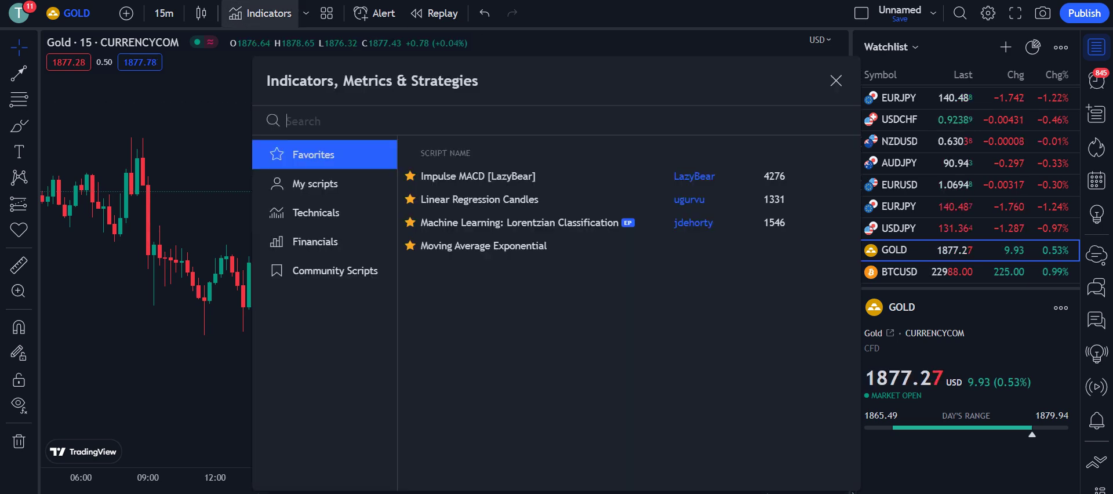
{"action": "type", "text": "maci"}
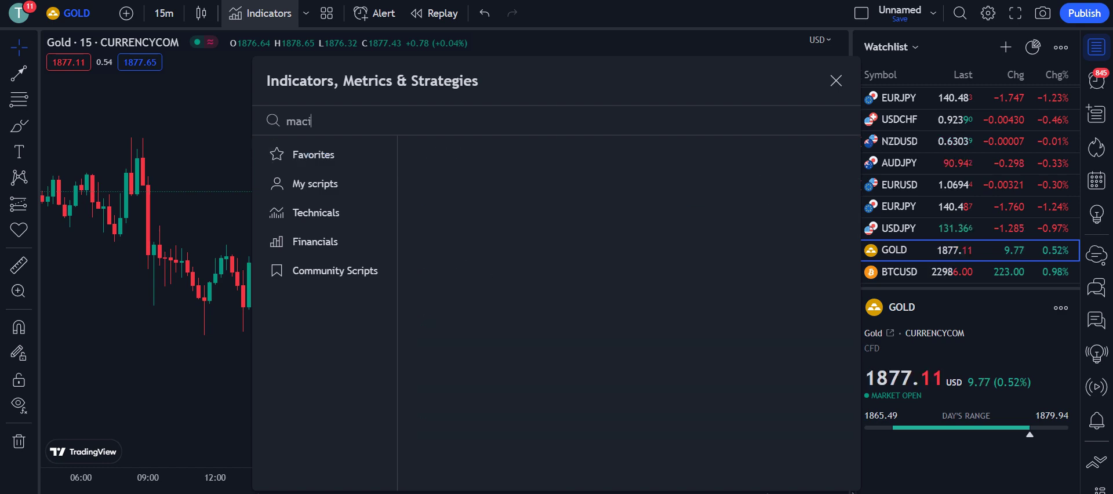
{"action": "key", "text": "BackSpace"}
{"action": "type", "text": "hine "}
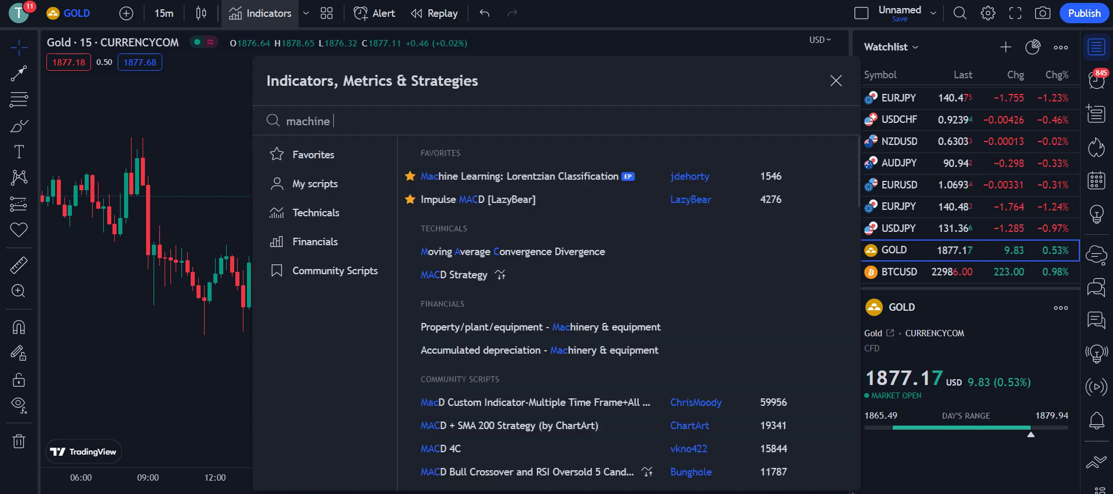
{"action": "type", "text": "learning"}
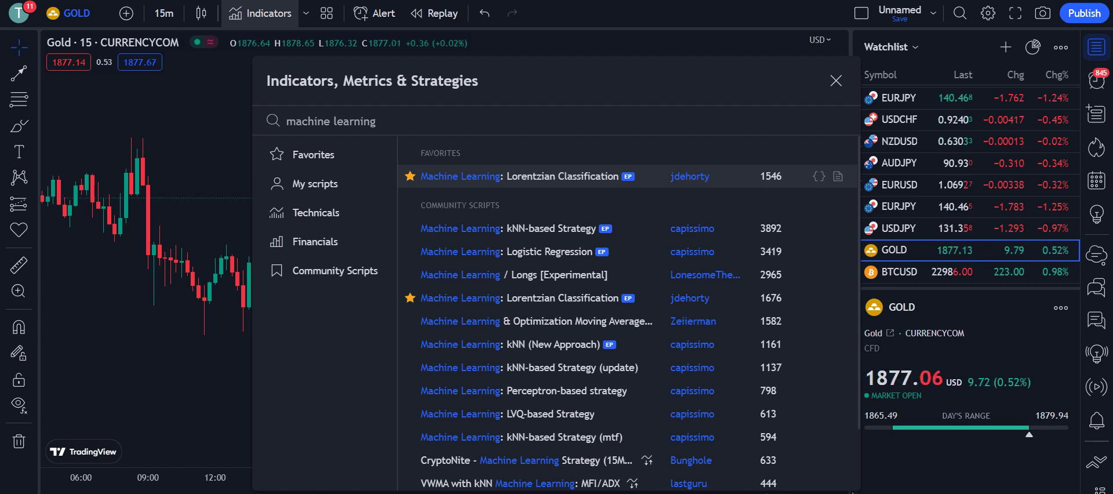
{"action": "key", "text": "Return"}
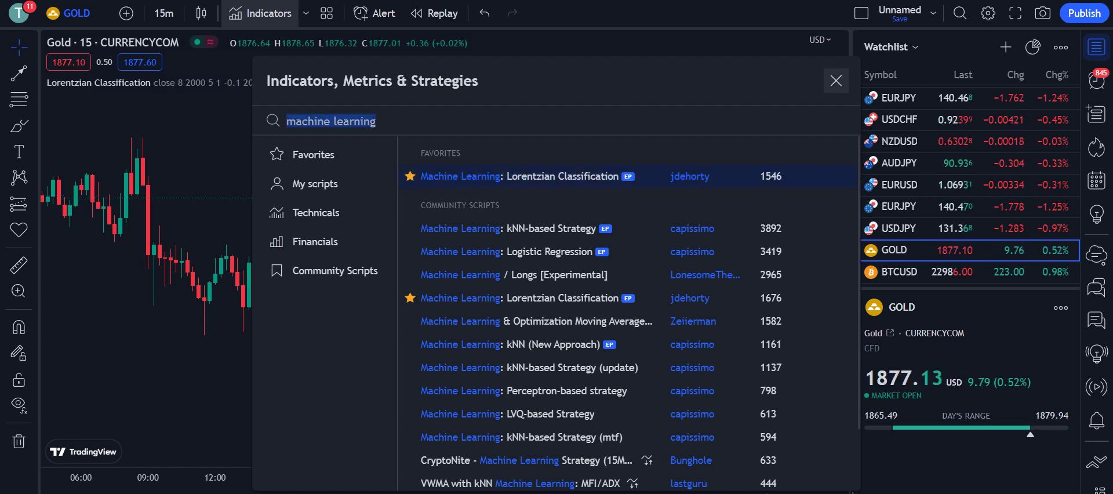
Close the indicator search and pan the GOLD chart to later bars showing the Lorentzian signals.
{"action": "key", "text": "Escape"}
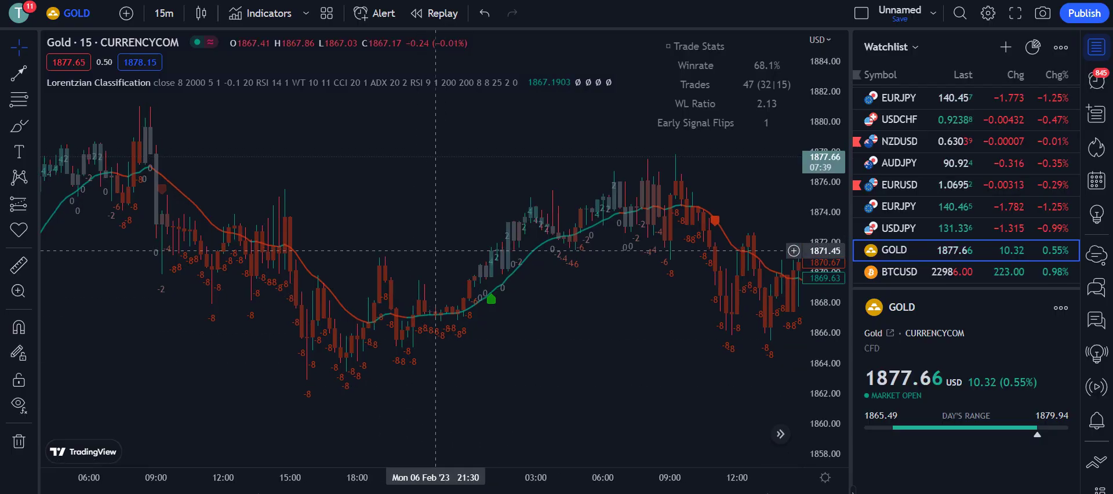
{"action": "scroll", "coordinate": [435, 250], "scroll_direction": "right", "scroll_amount": 3}
{"action": "left_click_drag", "start_coordinate": [531, 290], "coordinate": [595, 268]}
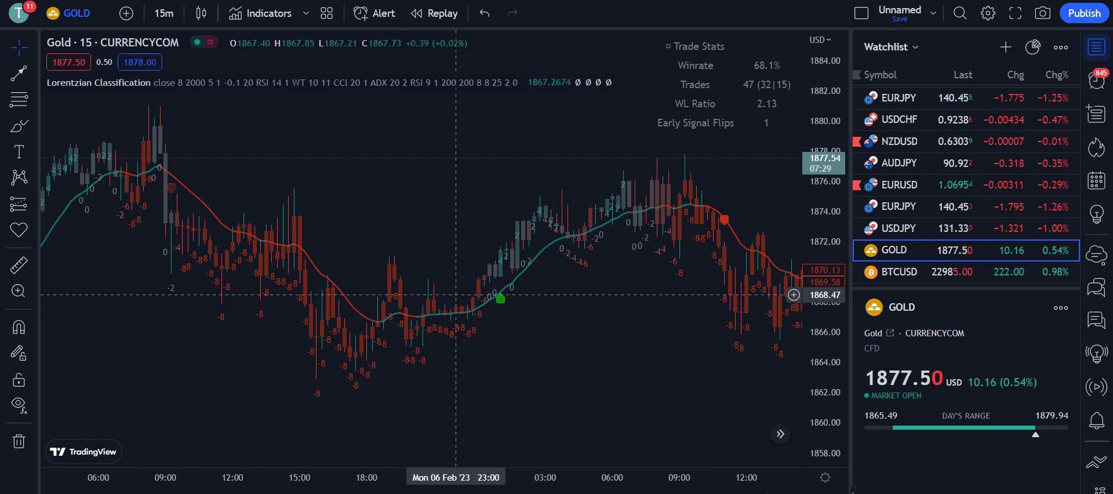
Pan to the newest bars and turn on Show Trade Stats in Lorentzian Classification's Inputs settings.
{"action": "scroll", "coordinate": [456, 295], "scroll_direction": "right", "scroll_amount": 3}
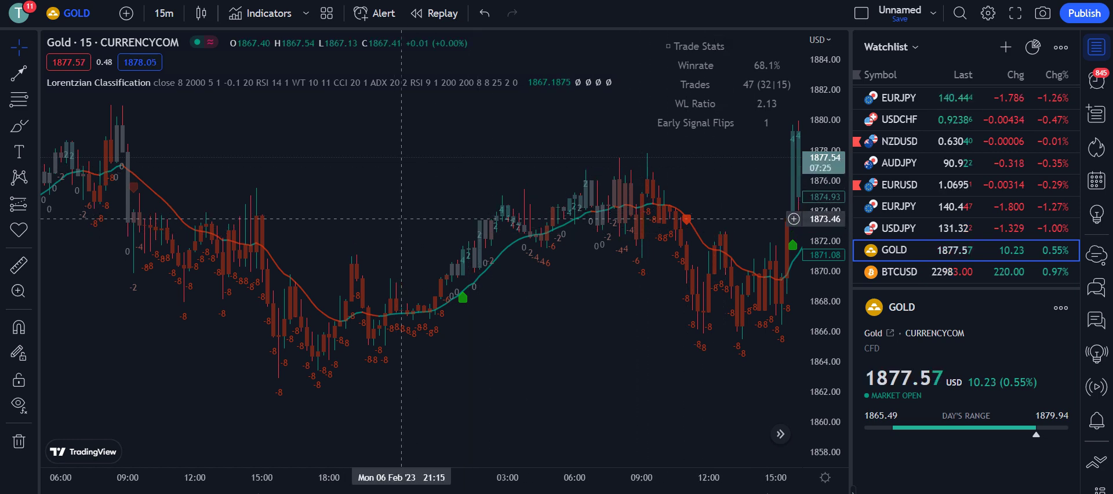
{"action": "left_click_drag", "start_coordinate": [541, 283], "coordinate": [491, 291]}
{"action": "scroll", "coordinate": [491, 292], "scroll_direction": "left", "scroll_amount": 5}
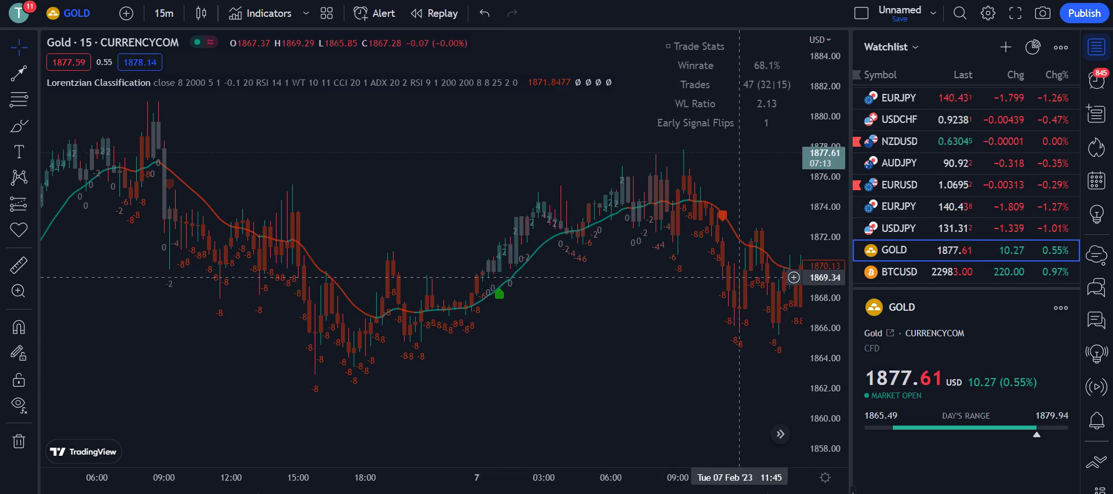
{"action": "scroll", "coordinate": [643, 279], "scroll_direction": "right", "scroll_amount": 3}
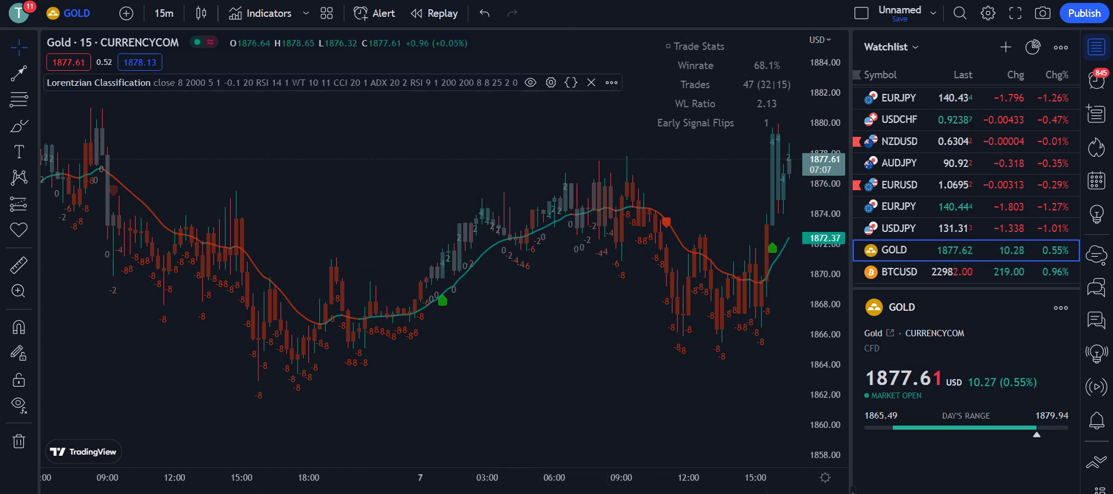
{"action": "left_click", "coordinate": [550, 82]}
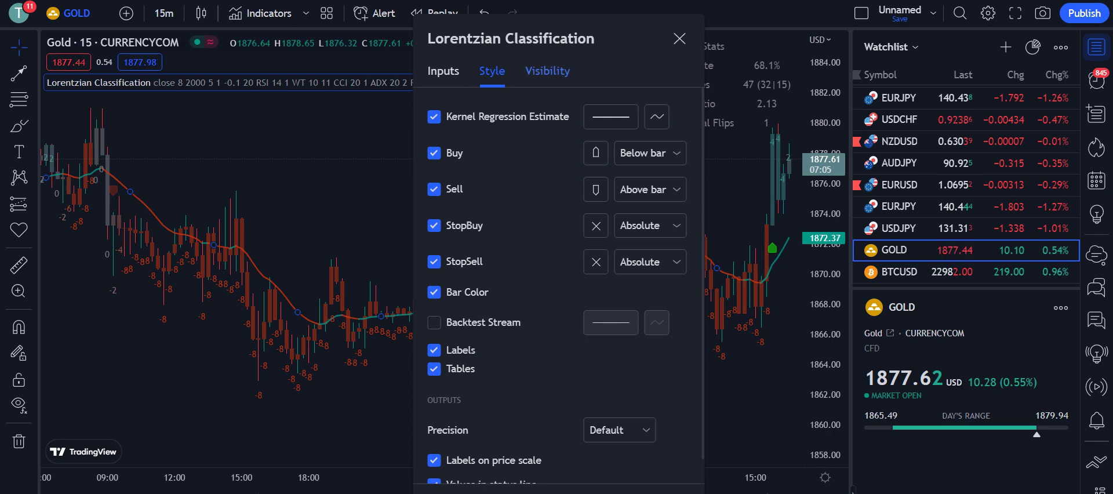
{"action": "left_click", "coordinate": [443, 71]}
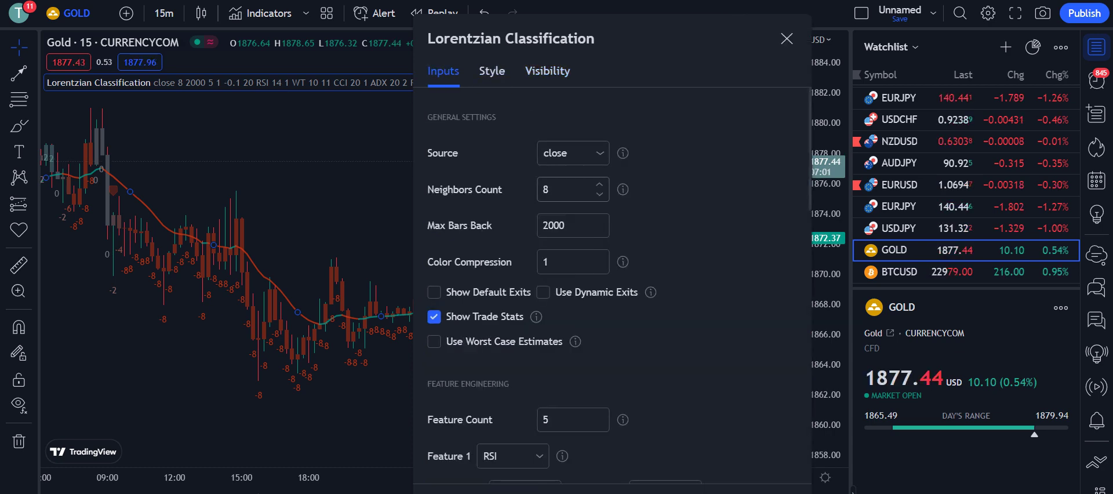
{"action": "left_click", "coordinate": [787, 38]}
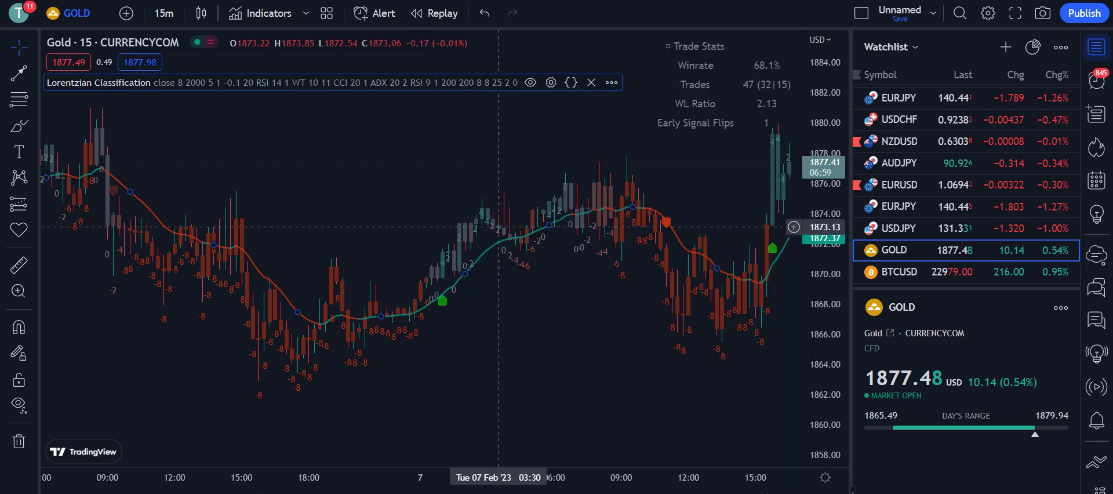
{"action": "left_click_drag", "start_coordinate": [360, 268], "coordinate": [422, 268]}
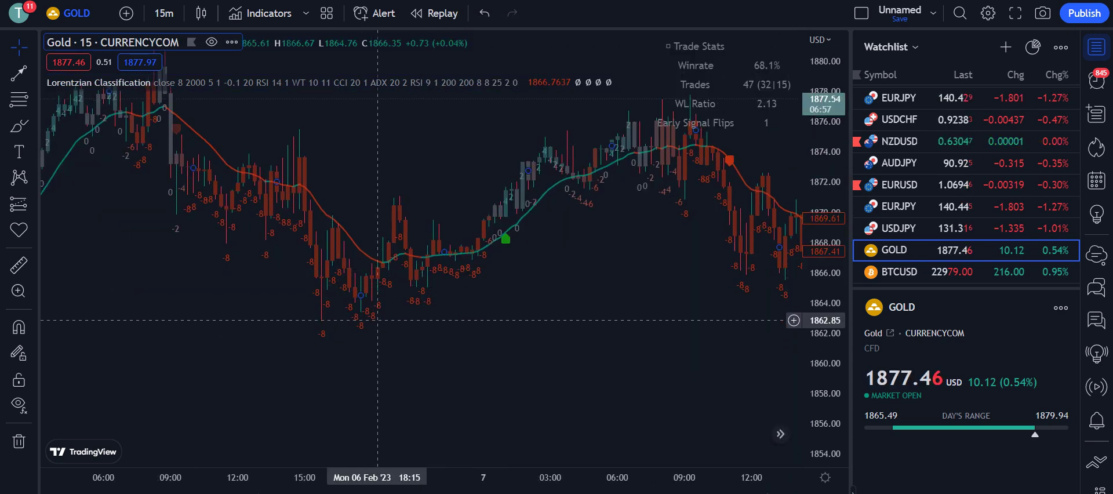
{"action": "left_click", "coordinate": [780, 433]}
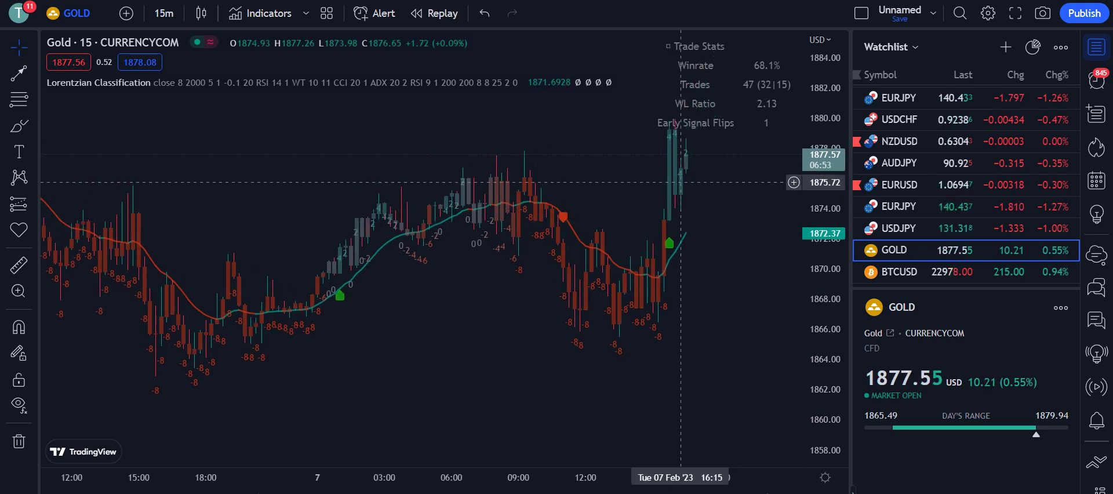
{"action": "left_click_drag", "start_coordinate": [400, 247], "coordinate": [536, 255]}
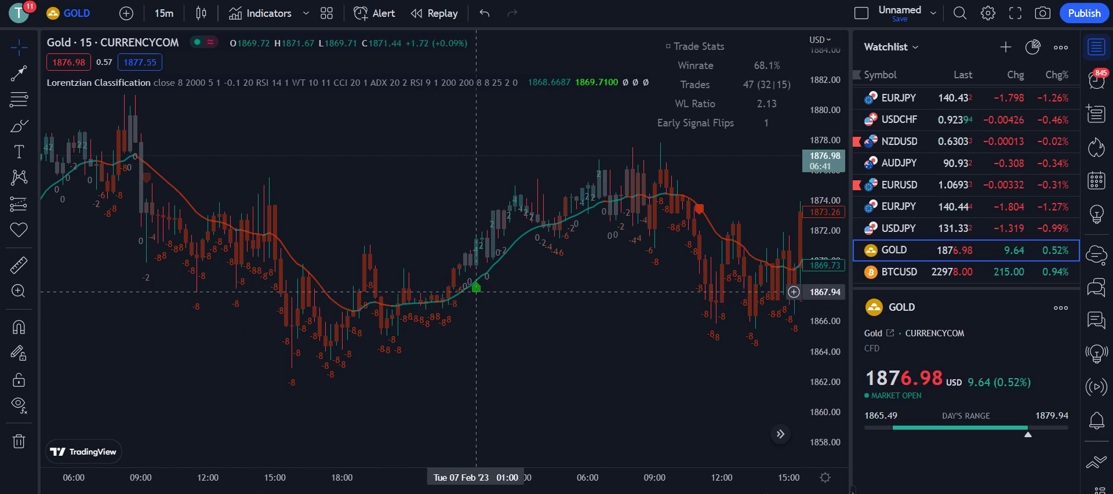
{"action": "scroll", "coordinate": [481, 284], "scroll_direction": "right", "scroll_amount": 5}
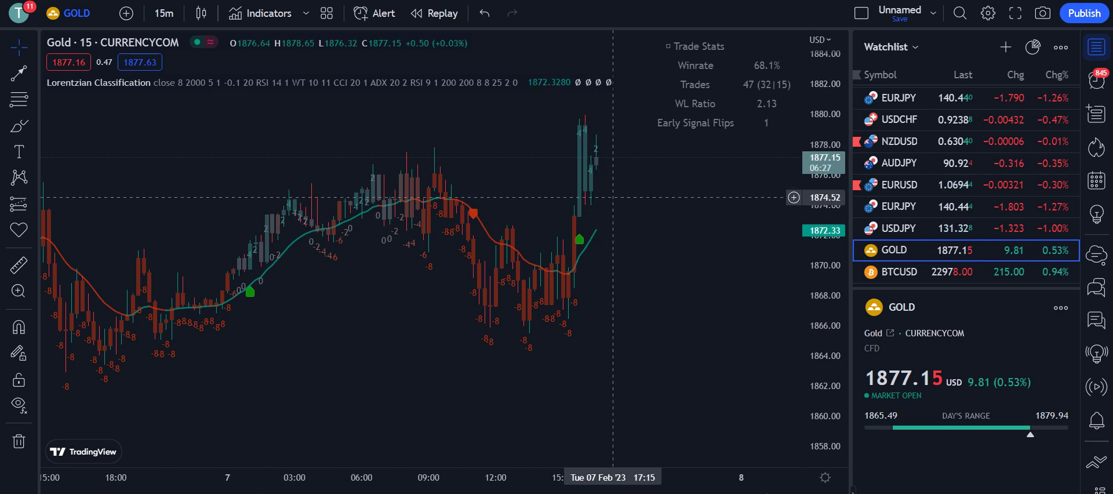
{"action": "scroll", "coordinate": [533, 258], "scroll_direction": "left", "scroll_amount": 5}
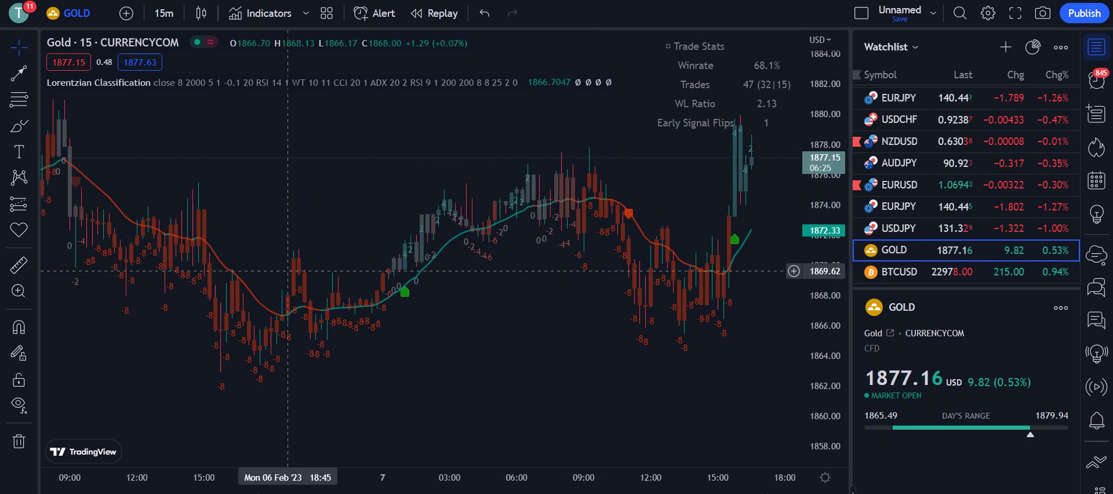
{"action": "left_click_drag", "start_coordinate": [288, 271], "coordinate": [438, 277]}
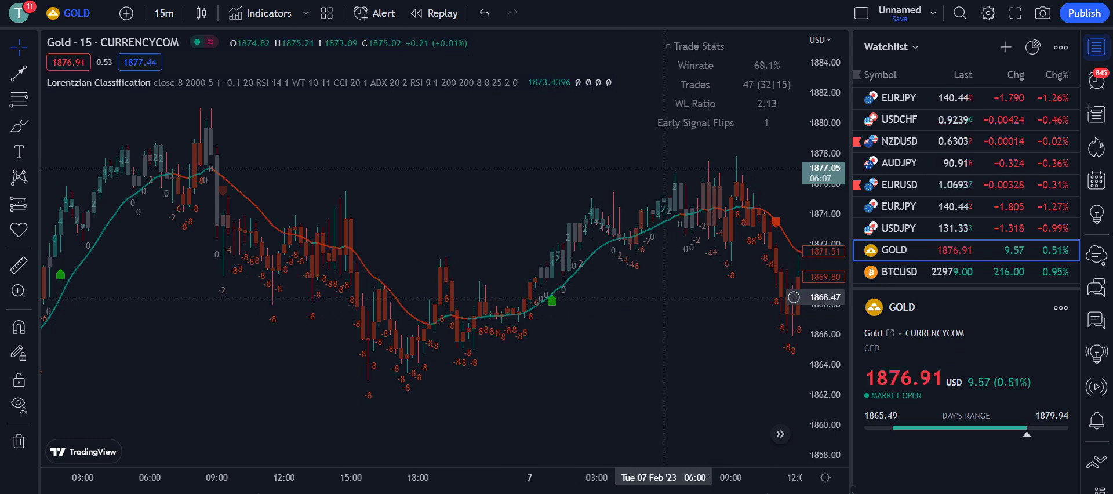
{"action": "scroll", "coordinate": [597, 296], "scroll_direction": "left", "scroll_amount": 5}
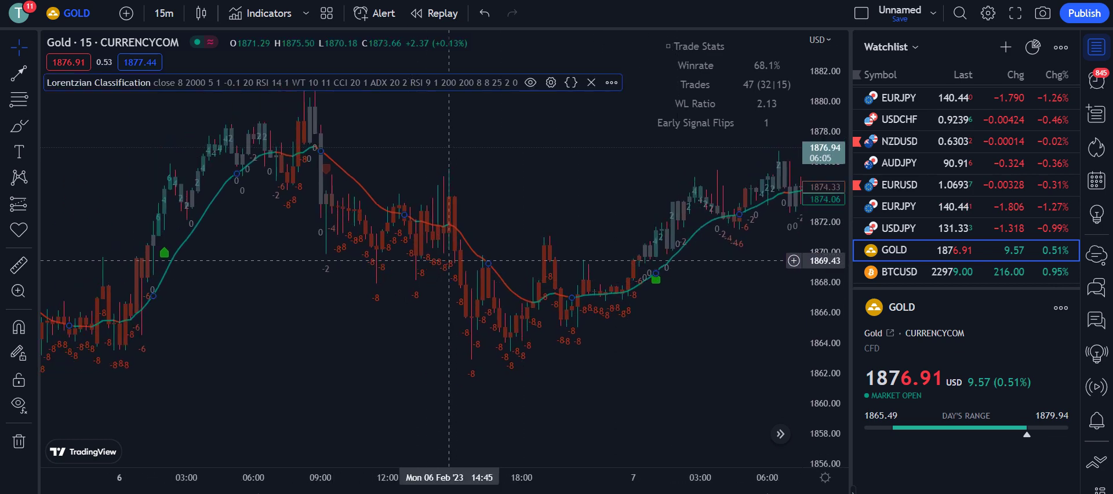
{"action": "scroll", "coordinate": [449, 260], "scroll_direction": "left", "scroll_amount": 5}
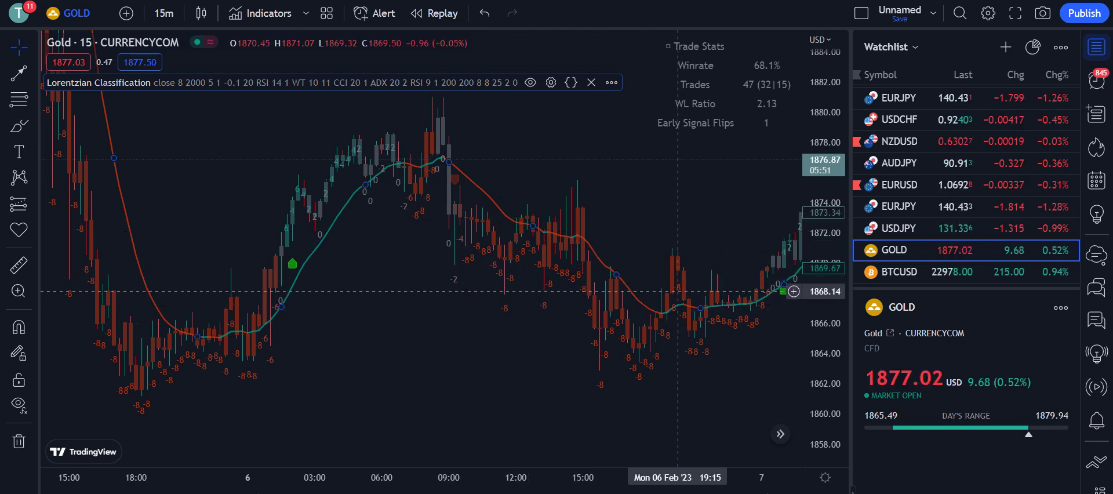
{"action": "left_click_drag", "start_coordinate": [588, 304], "coordinate": [725, 265]}
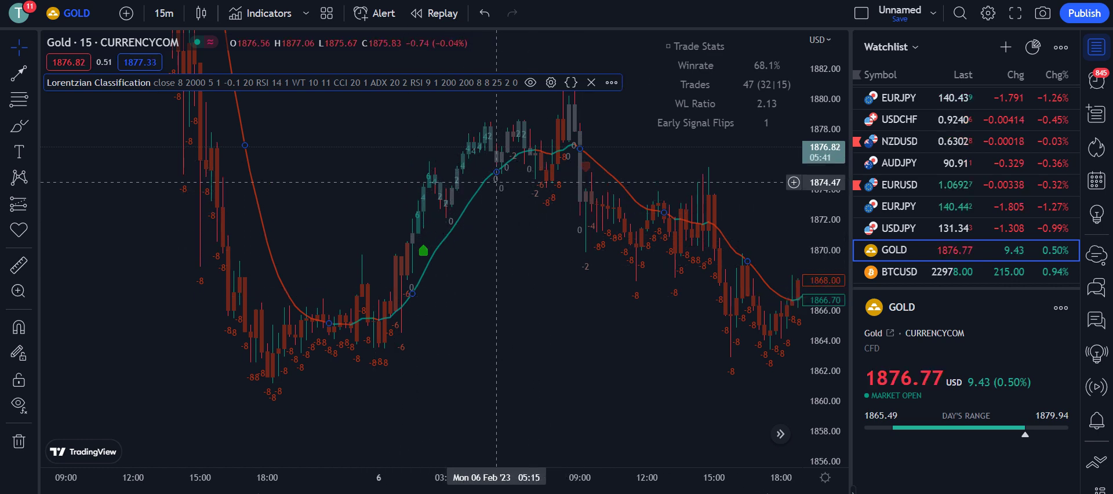
{"action": "left_click_drag", "start_coordinate": [502, 215], "coordinate": [477, 270]}
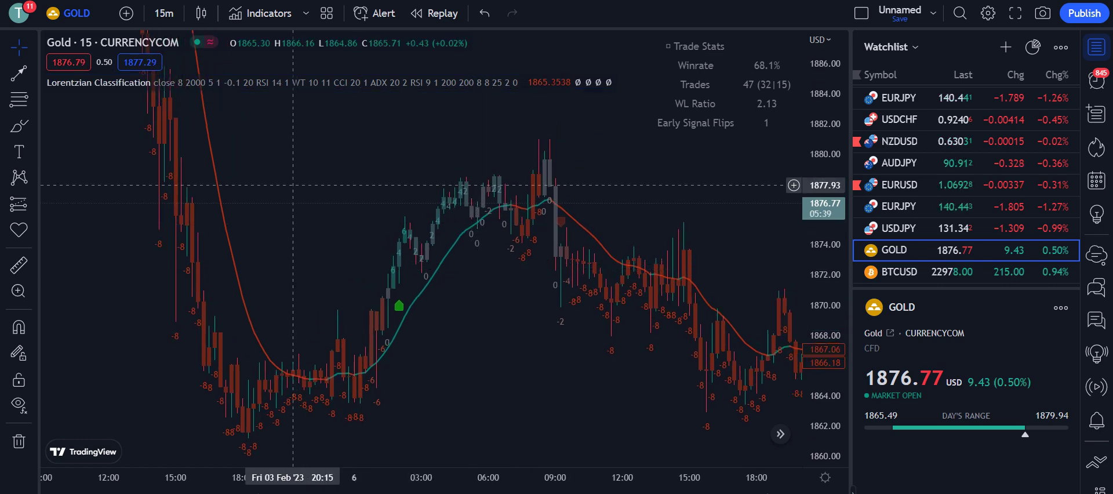
{"action": "left_click_drag", "start_coordinate": [264, 186], "coordinate": [319, 212]}
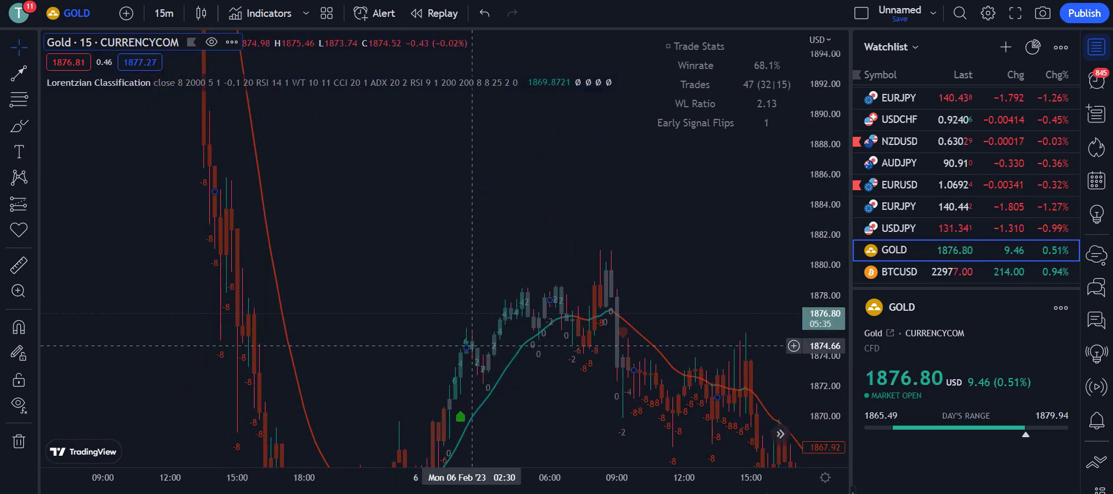
{"action": "scroll", "coordinate": [348, 348], "scroll_direction": "right", "scroll_amount": 3}
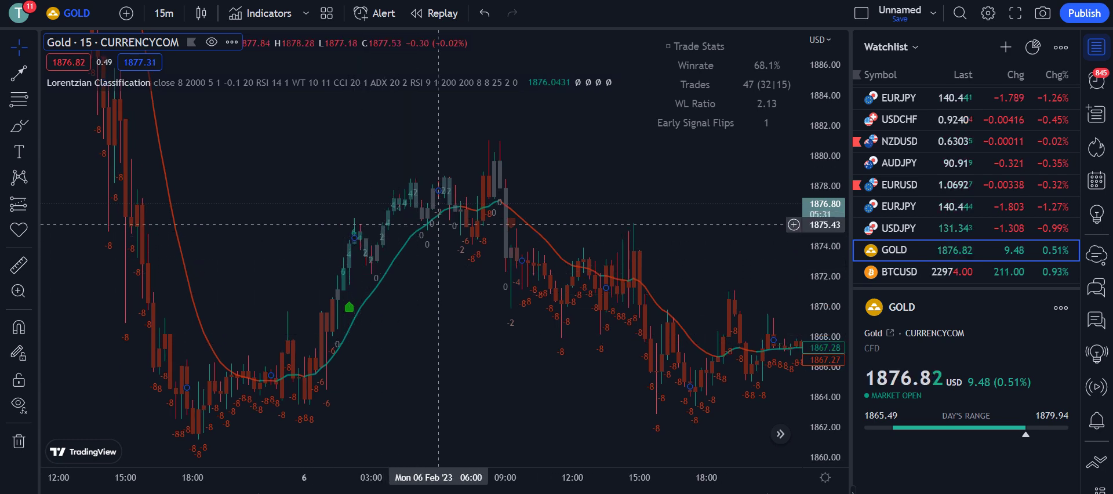
{"action": "scroll", "coordinate": [599, 325], "scroll_direction": "right", "scroll_amount": 5}
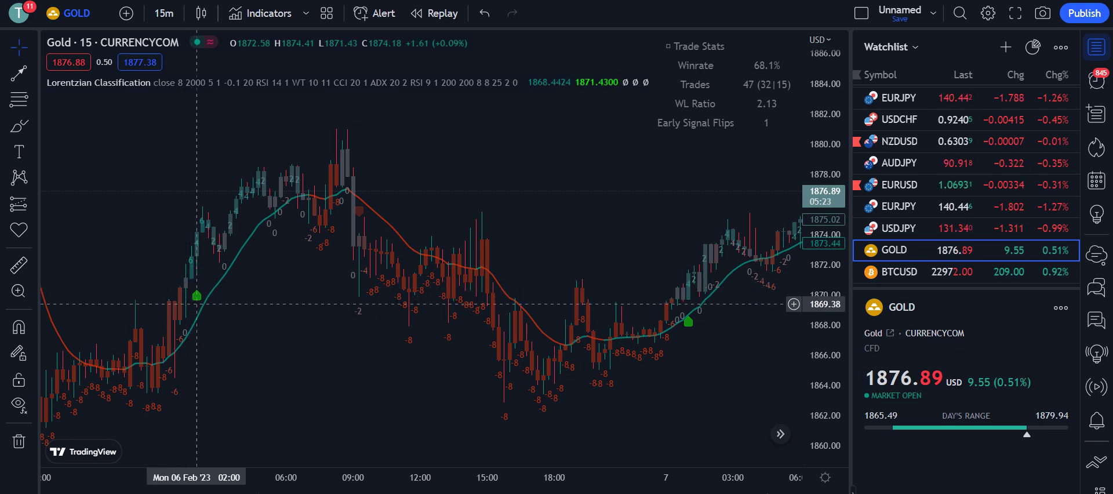
{"action": "left_click_drag", "start_coordinate": [505, 328], "coordinate": [280, 302]}
{"action": "left_click_drag", "start_coordinate": [673, 272], "coordinate": [476, 294]}
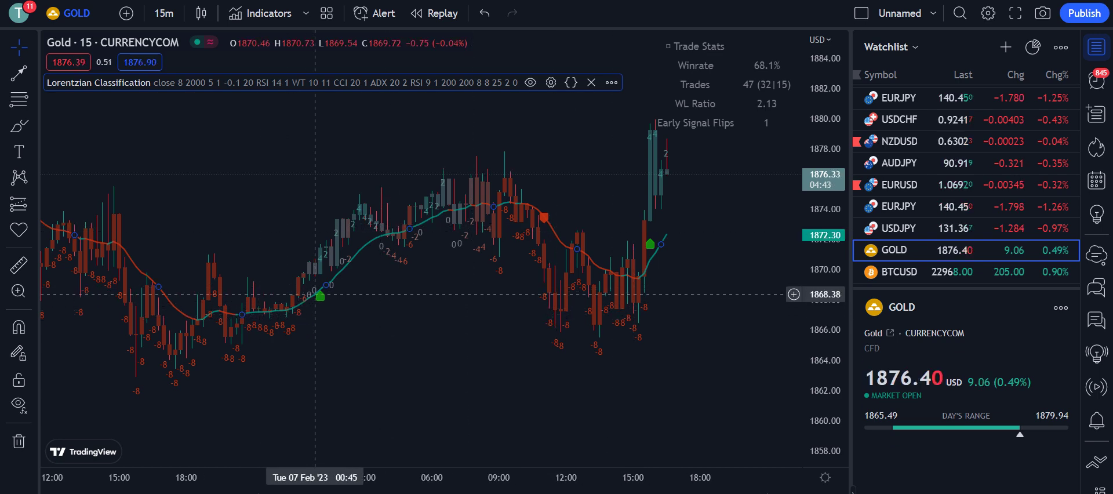
{"action": "scroll", "coordinate": [315, 294], "scroll_direction": "left", "scroll_amount": 15}
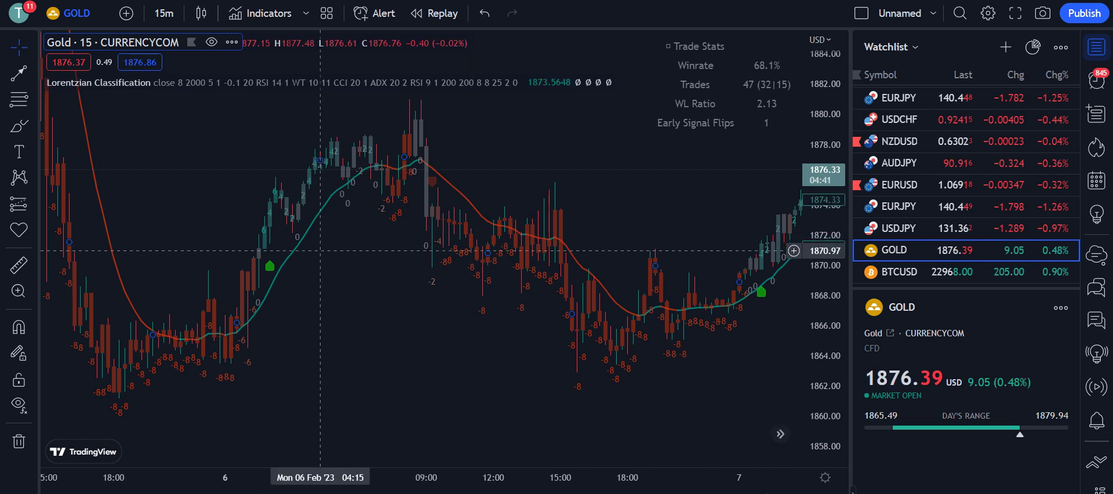